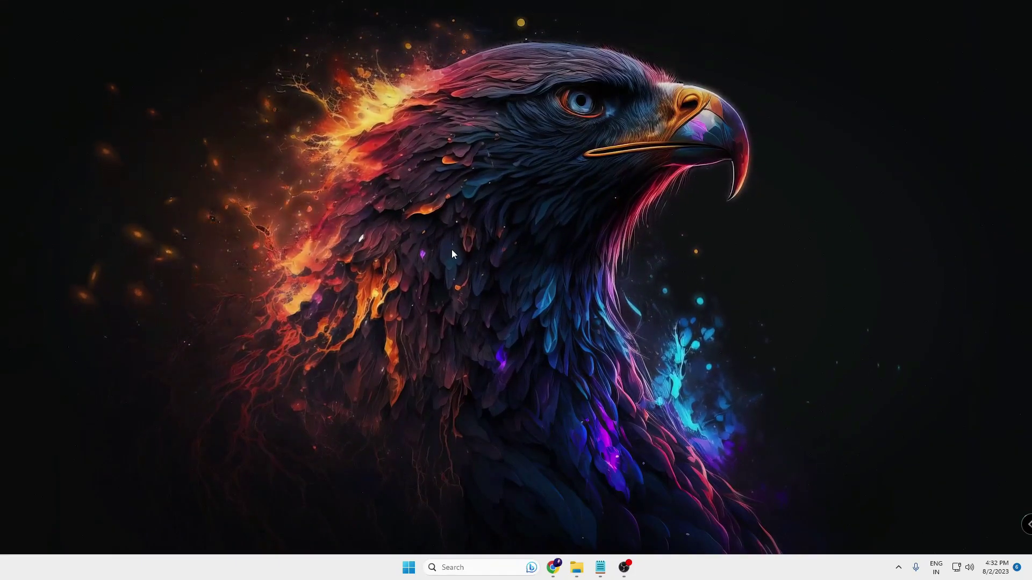
Search 'update' and start a new Windows Update check in Settings.
{"action": "left_click", "coordinate": [499, 566]}
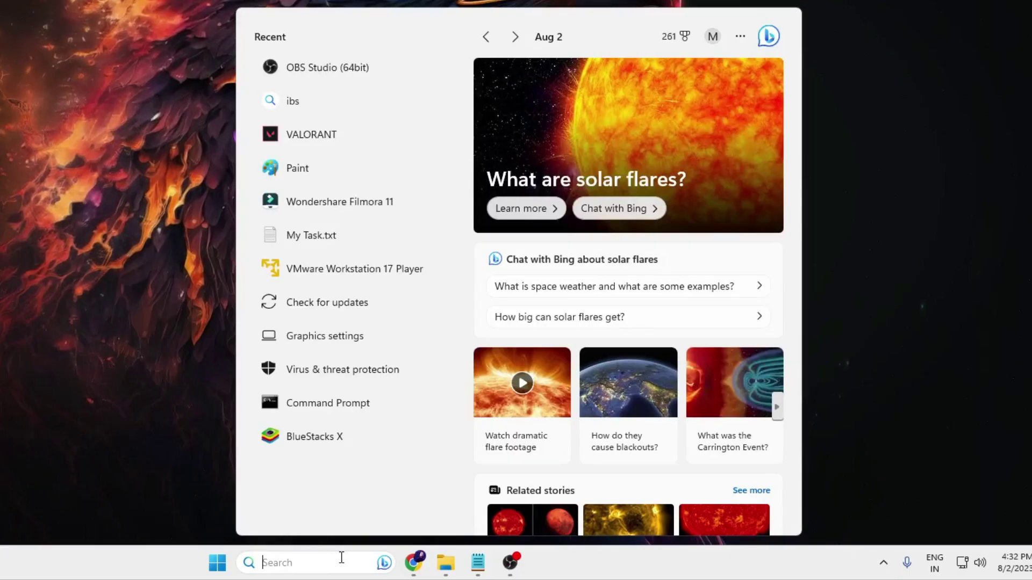
{"action": "type", "text": "update"}
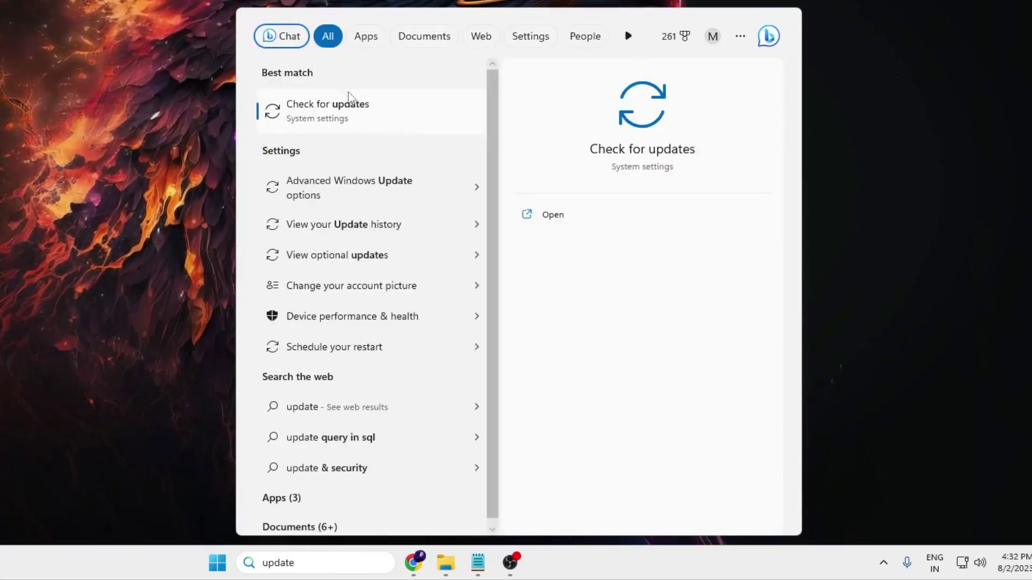
{"action": "left_click", "coordinate": [348, 107]}
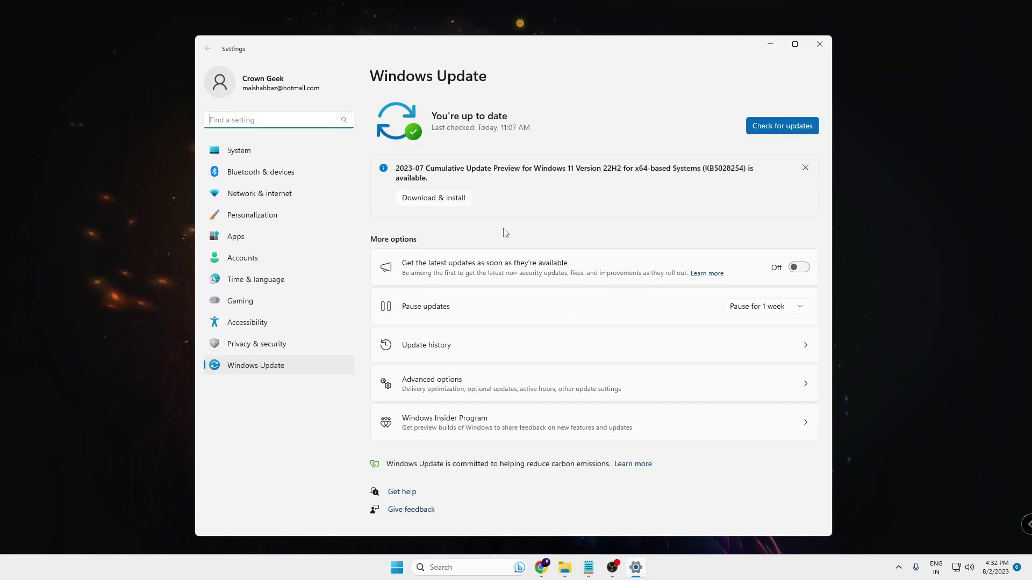
{"action": "left_click", "coordinate": [758, 131]}
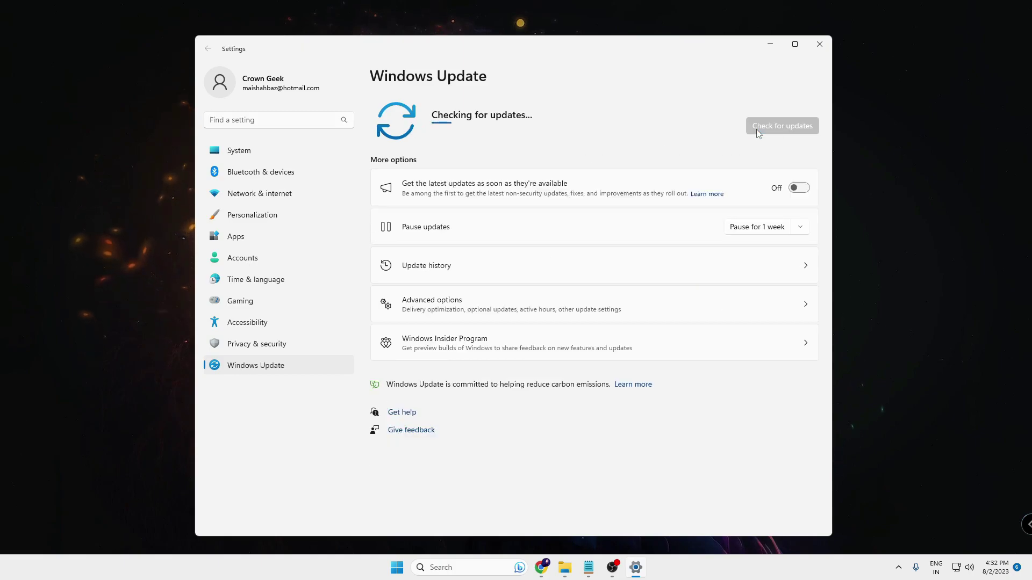
Minimize Settings and open the %localappdata% folder in File Explorer.
{"action": "left_click", "coordinate": [772, 47]}
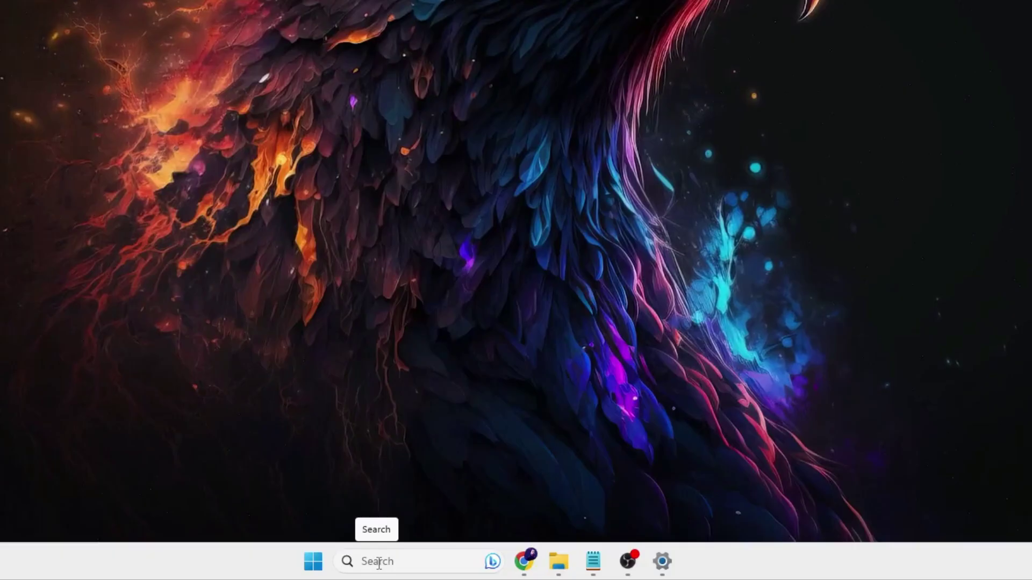
{"action": "left_click", "coordinate": [378, 562]}
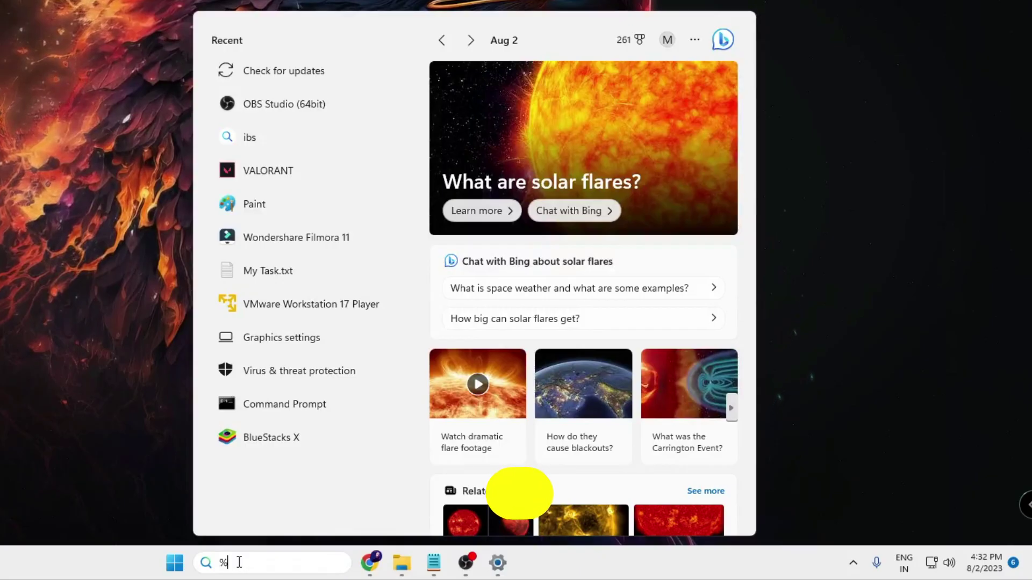
{"action": "type", "text": "%localappdar"}
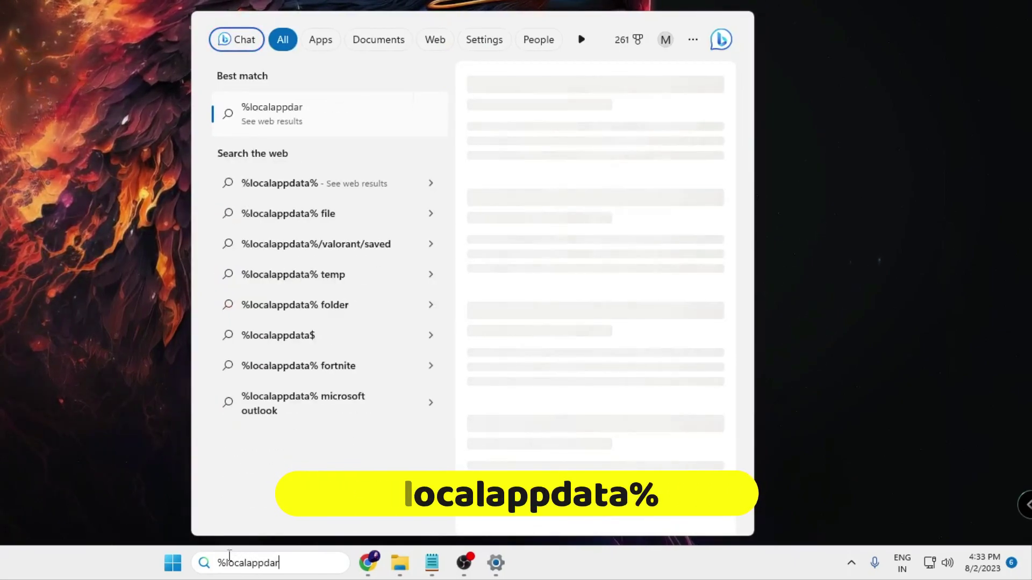
{"action": "key", "text": "BackSpace"}
{"action": "type", "text": "ta%"}
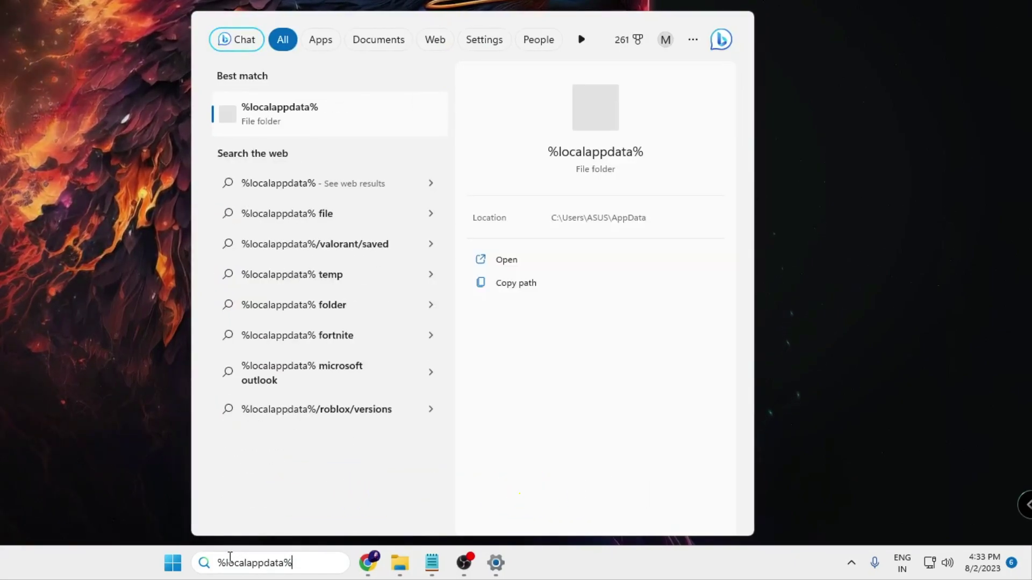
{"action": "key", "text": "Return"}
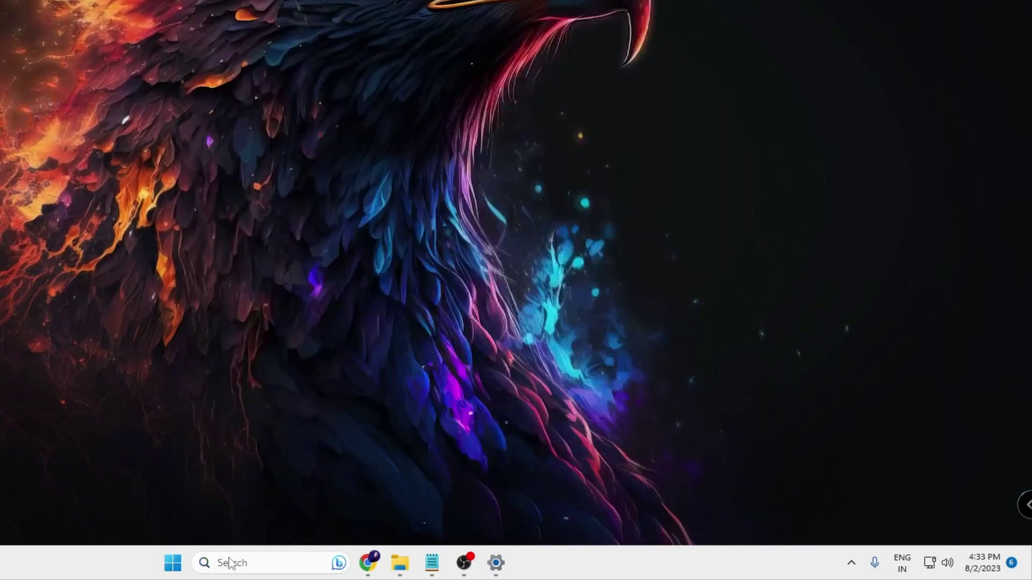
Delete the Roblox folder from AppData\Local, leaving 97 items.
{"action": "key", "text": "r"}
{"action": "left_click", "coordinate": [320, 234]}
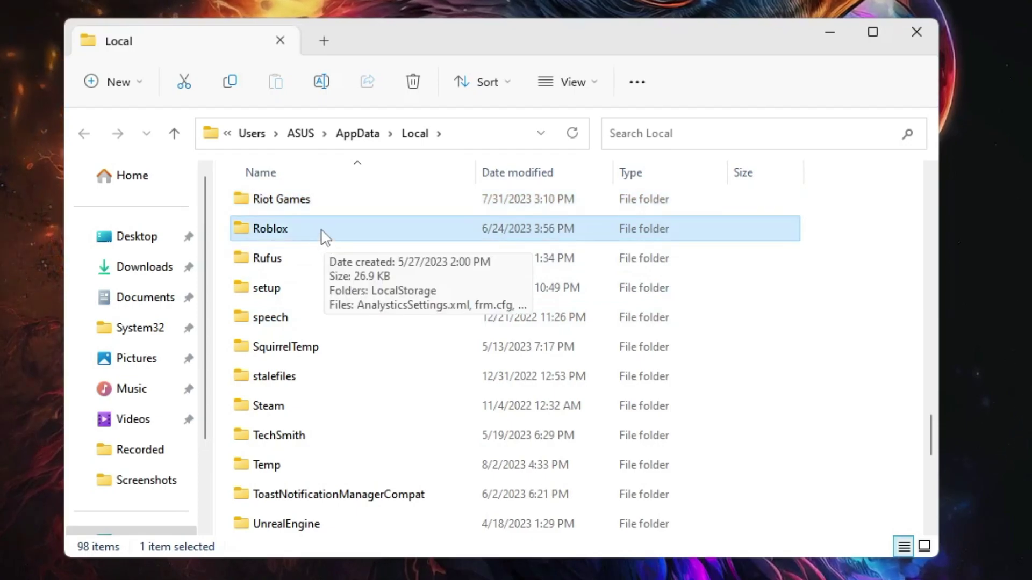
{"action": "right_click", "coordinate": [322, 234]}
{"action": "left_click", "coordinate": [459, 253]}
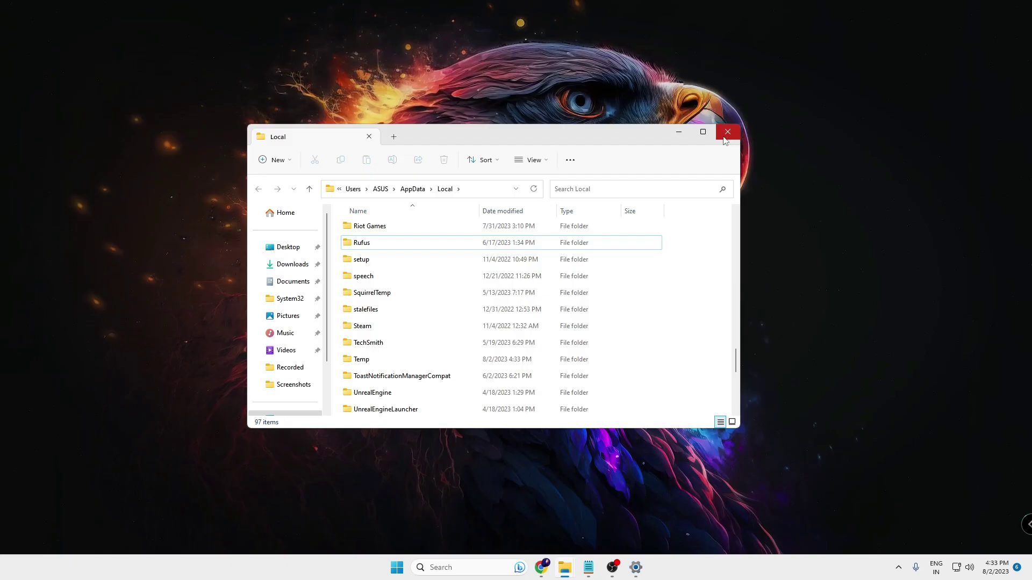
Close File Explorer and flush the DNS cache with ipconfig /flushdns.
{"action": "left_click", "coordinate": [934, 33]}
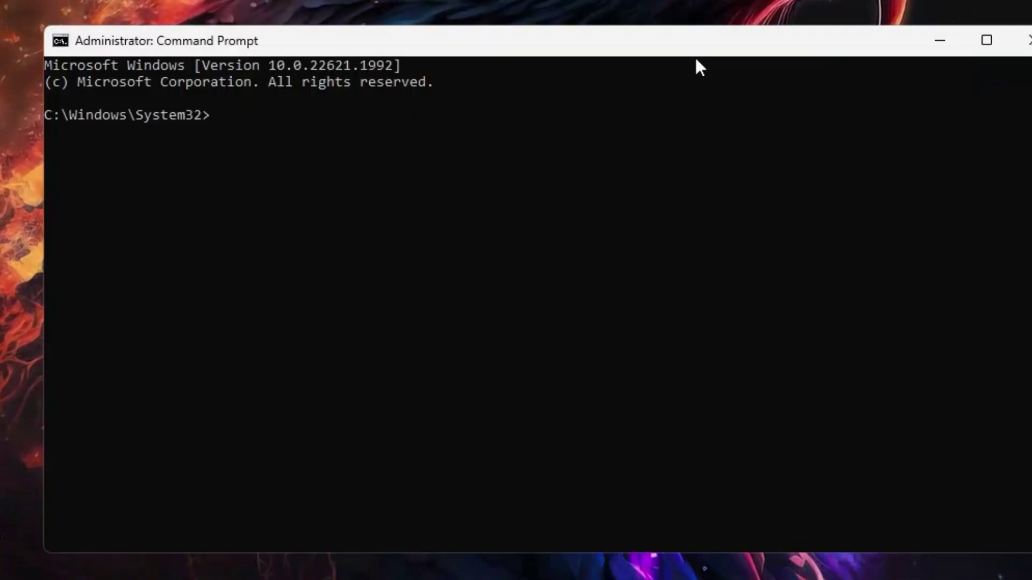
{"action": "type", "text": "ipconfig "}
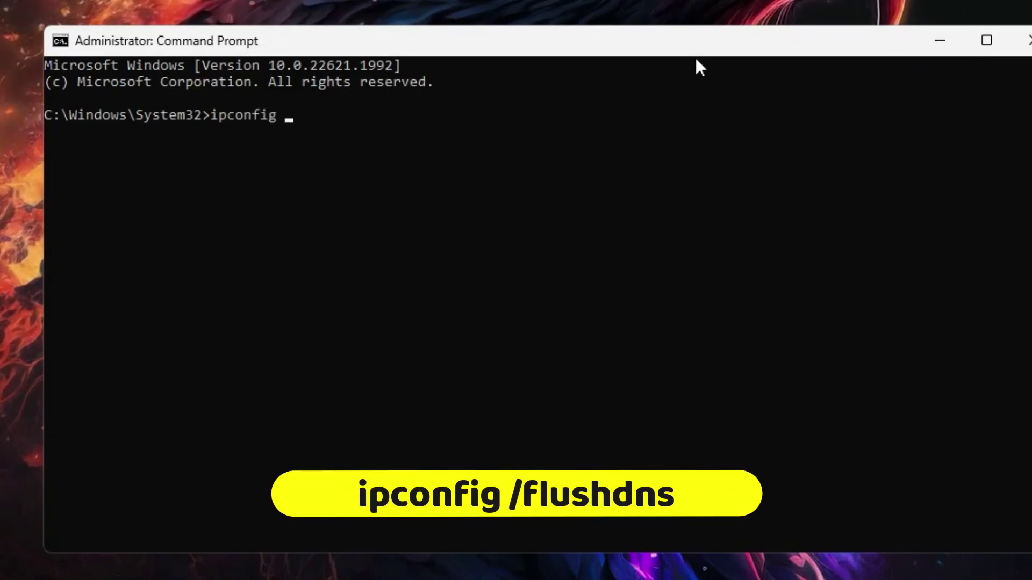
{"action": "type", "text": "/fl"}
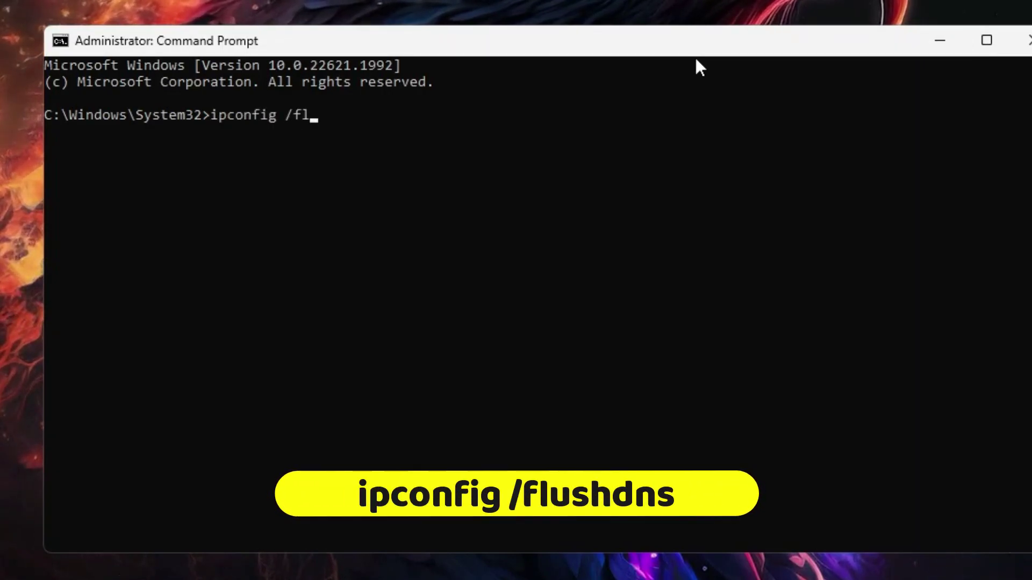
{"action": "type", "text": "ushdns"}
{"action": "key", "text": "Return"}
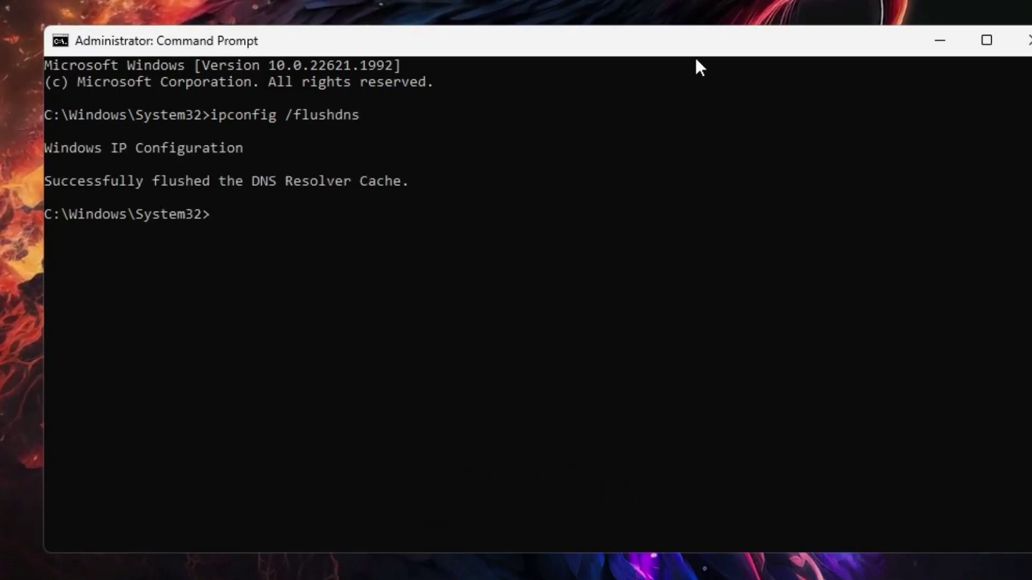
Reset the Winsock catalog with netsh winsock reset and begin entering sfc /scannow.
{"action": "type", "text": "netsh winsock re"}
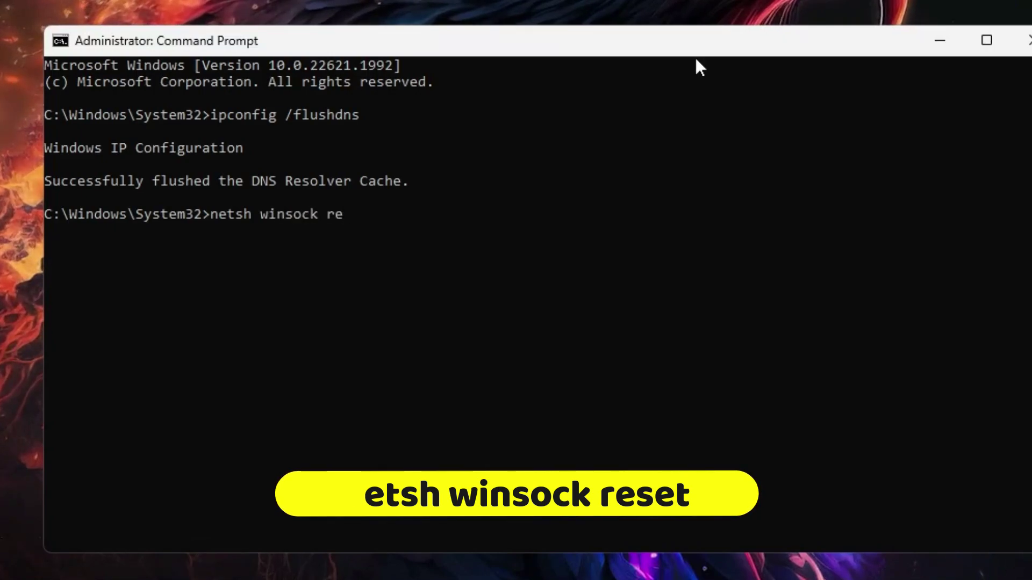
{"action": "type", "text": "set"}
{"action": "key", "text": "Return"}
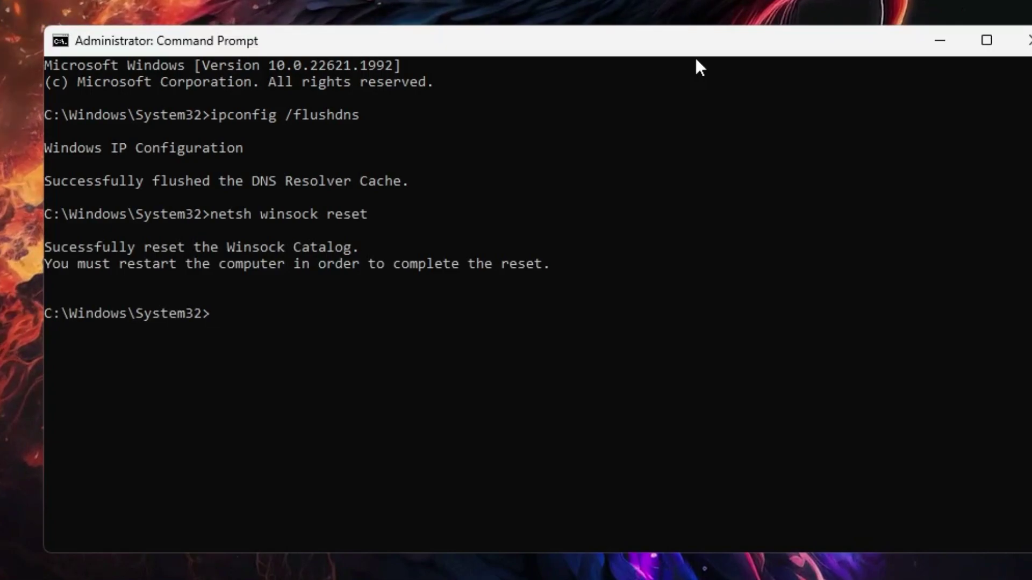
{"action": "type", "text": "sfc"}
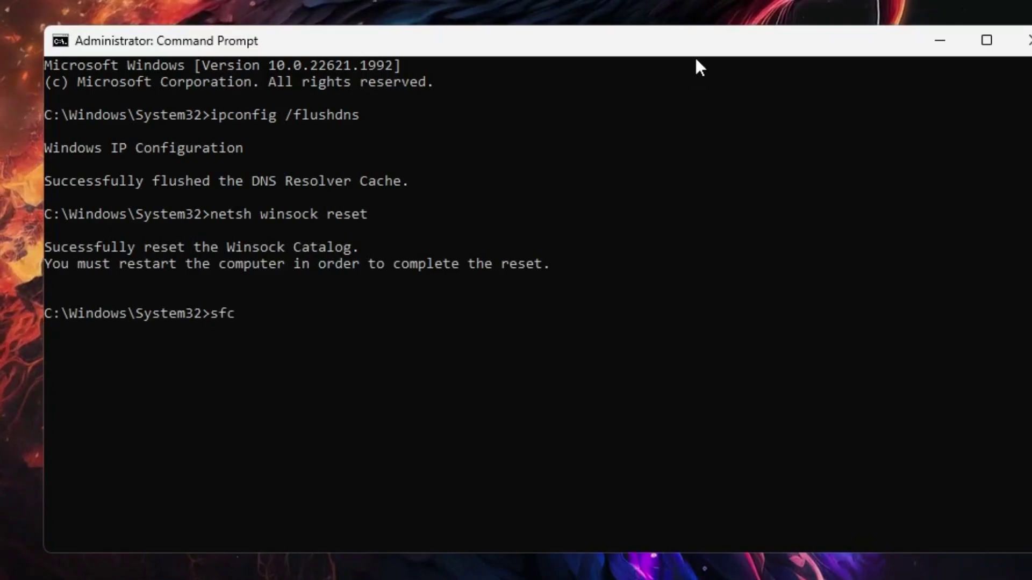
{"action": "type", "text": " /"}
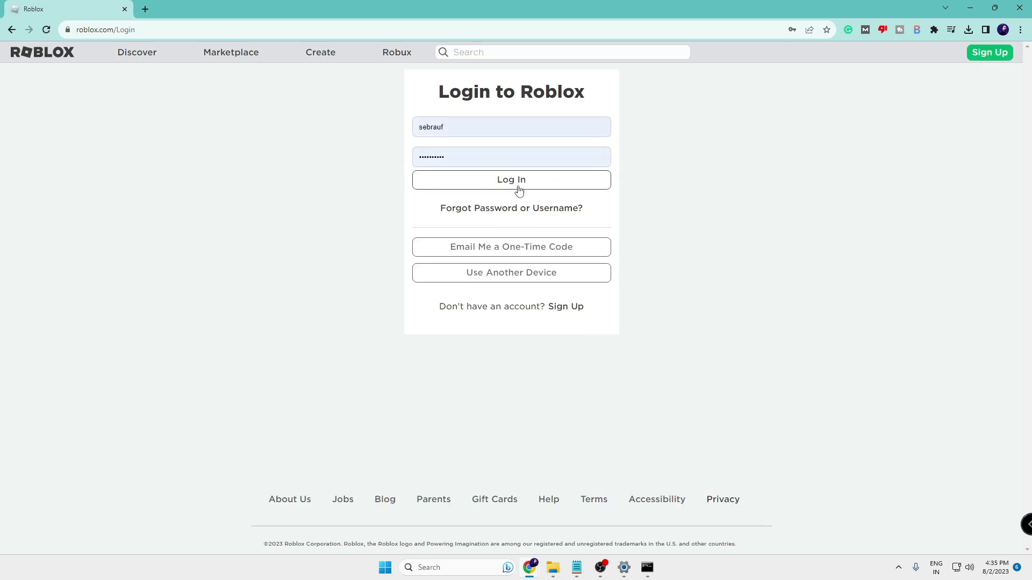
Log in to Roblox and play [QUEST] Weapon Crafting Simulator, letting the browser open Roblox.
{"action": "left_click", "coordinate": [528, 183]}
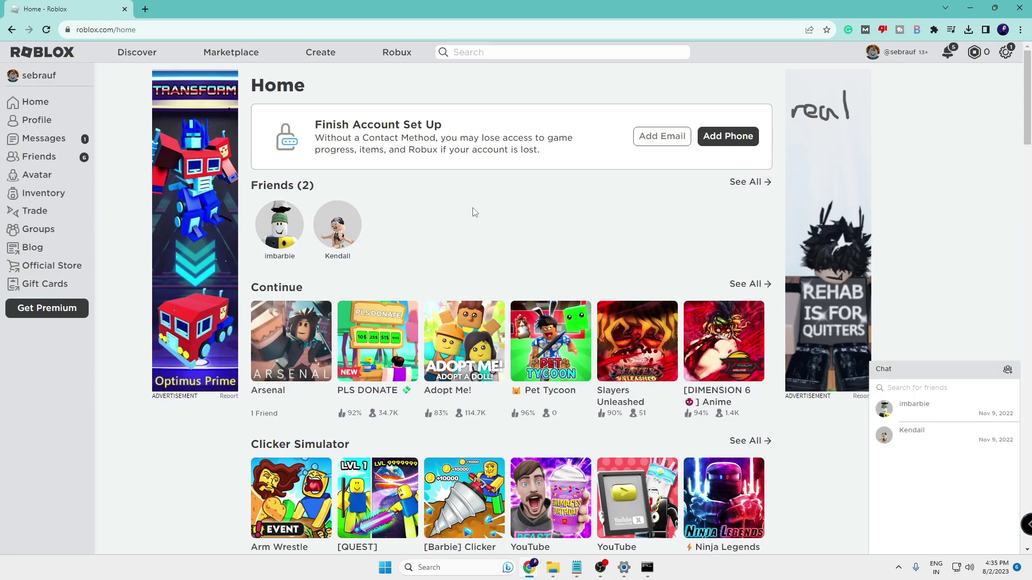
{"action": "scroll", "coordinate": [473, 213], "scroll_direction": "down", "scroll_amount": 2}
{"action": "left_click", "coordinate": [367, 365]}
{"action": "left_click", "coordinate": [638, 277]}
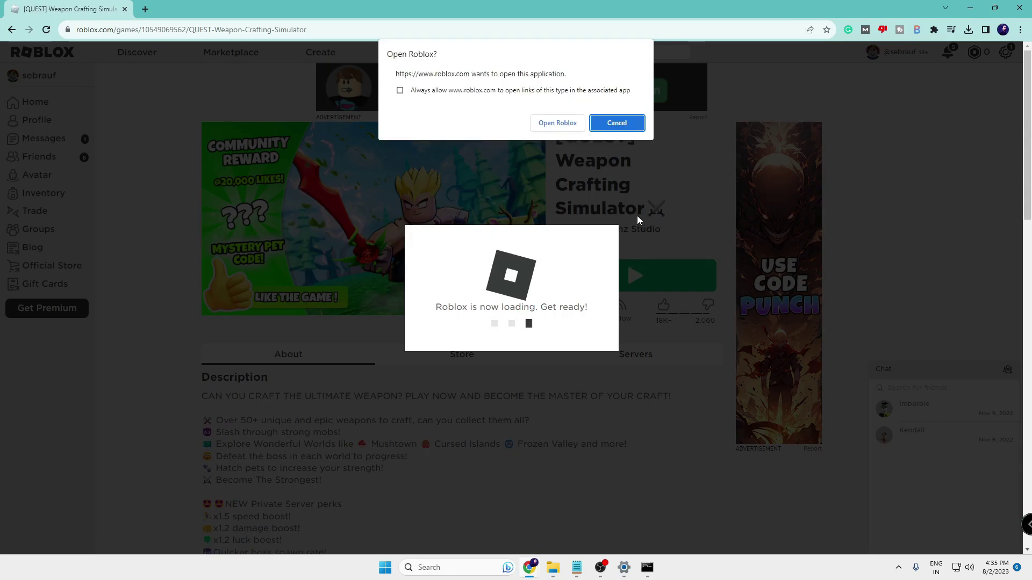
{"action": "left_click", "coordinate": [563, 123]}
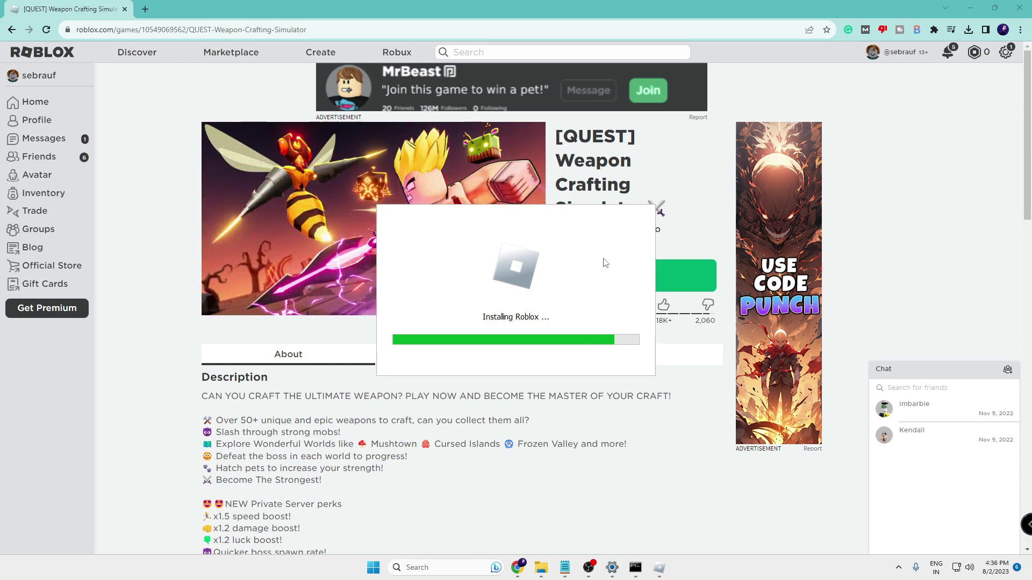
Open the volume mixer, check the Weapon Crafting Simulator game loaded, then close it with Alt+F4.
{"action": "right_click", "coordinate": [969, 567]}
{"action": "left_click", "coordinate": [944, 521]}
{"action": "key", "text": "alt+Tab"}
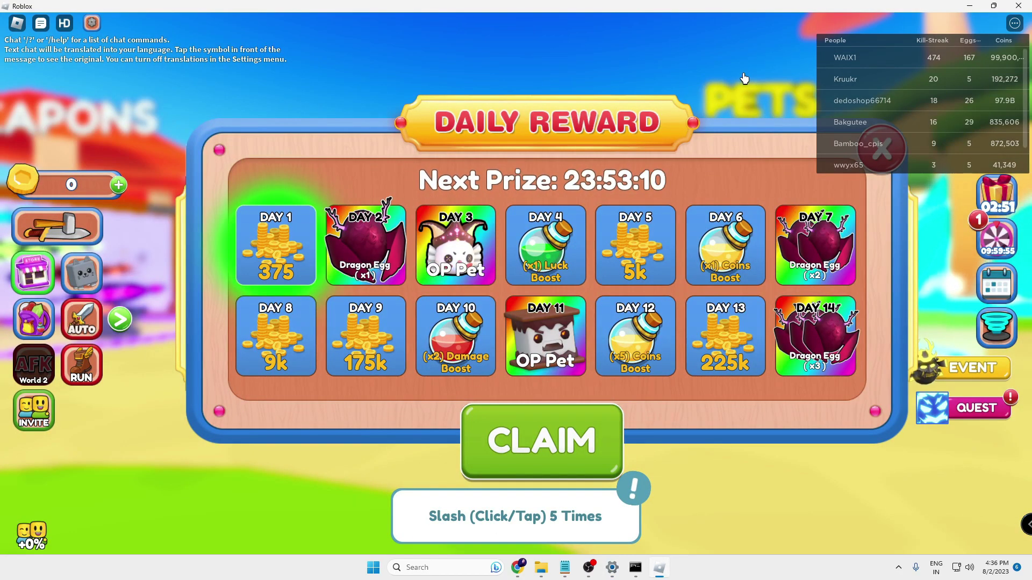
{"action": "key", "text": "alt+F4"}
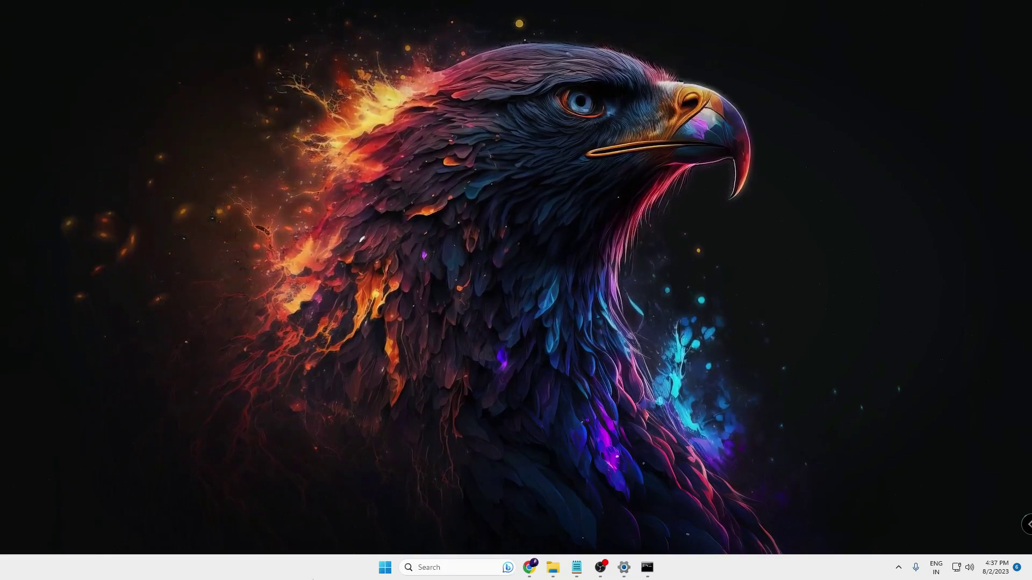
Follow the Roblox Player shortcut to its version folder and open RobloxPlayerLauncher.exe's Properties.
{"action": "left_click", "coordinate": [457, 564]}
{"action": "type", "text": "run"}
{"action": "type", "text": "b"}
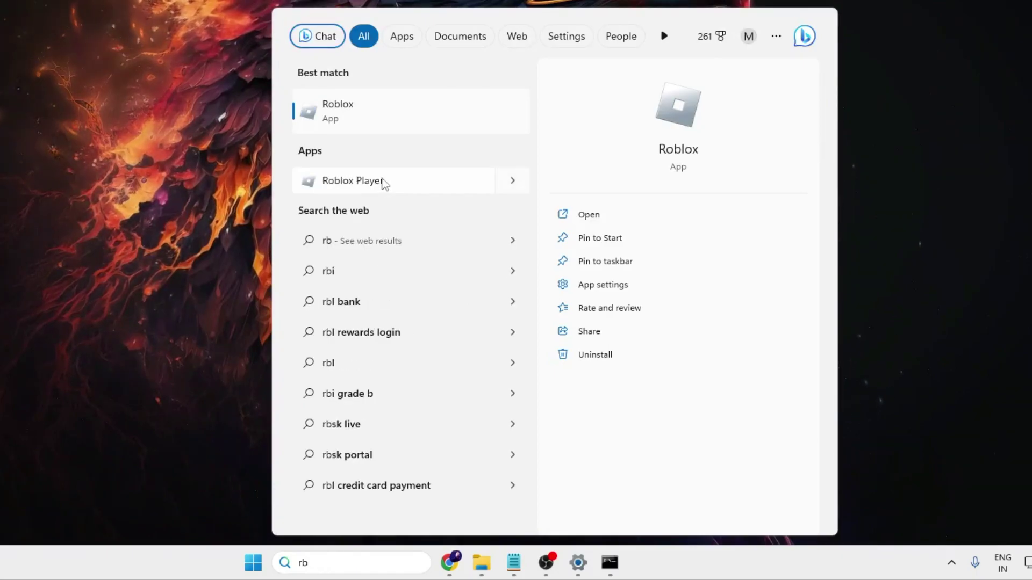
{"action": "right_click", "coordinate": [372, 183]}
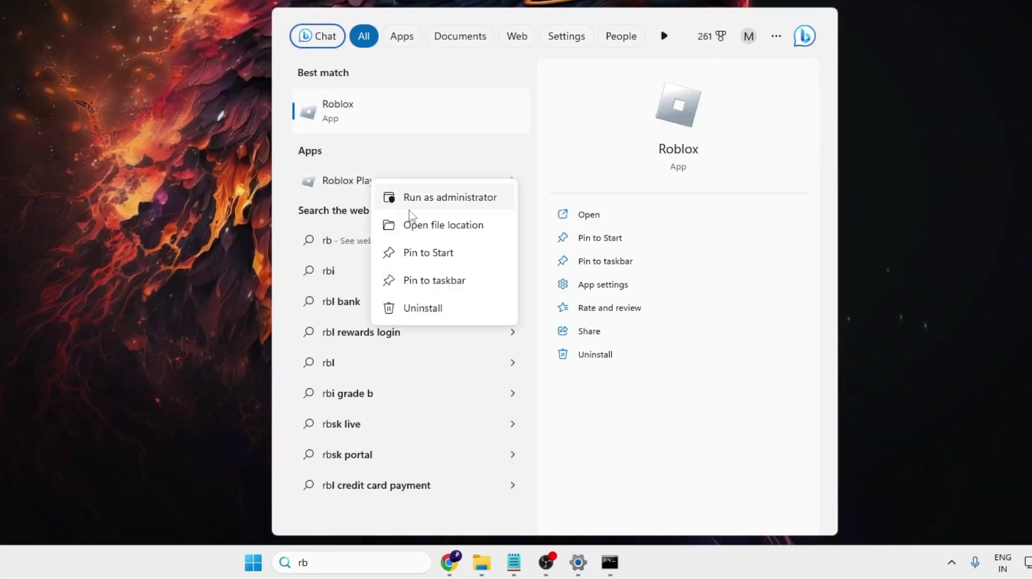
{"action": "left_click", "coordinate": [420, 225]}
{"action": "right_click", "coordinate": [273, 106]}
{"action": "left_click", "coordinate": [326, 196]}
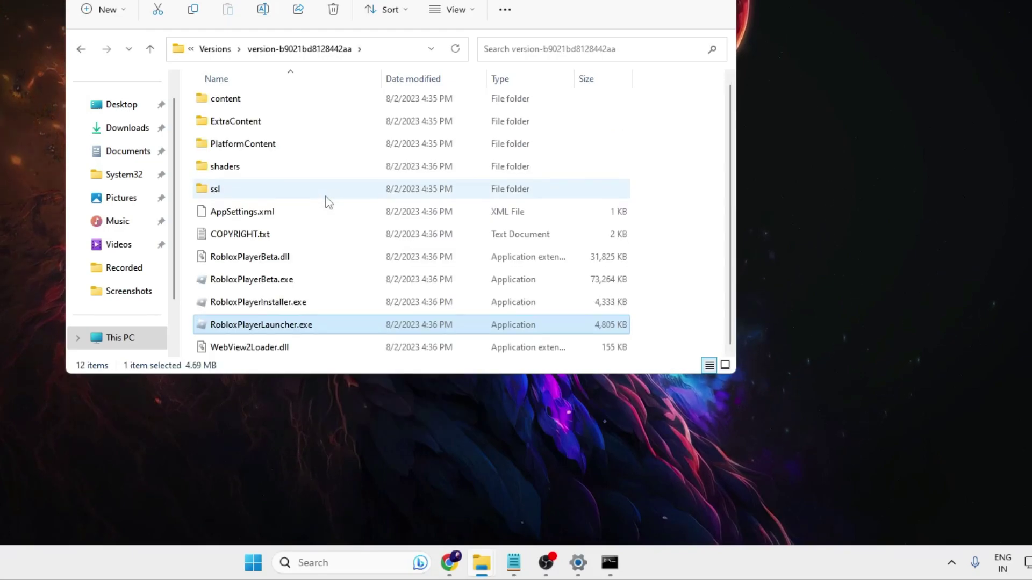
{"action": "right_click", "coordinate": [284, 331]}
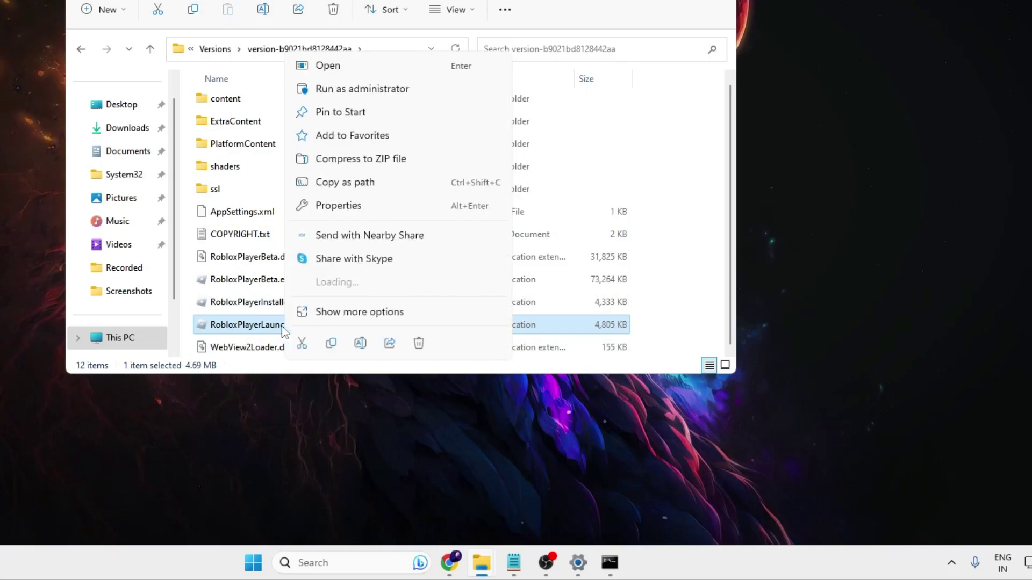
{"action": "left_click", "coordinate": [338, 209]}
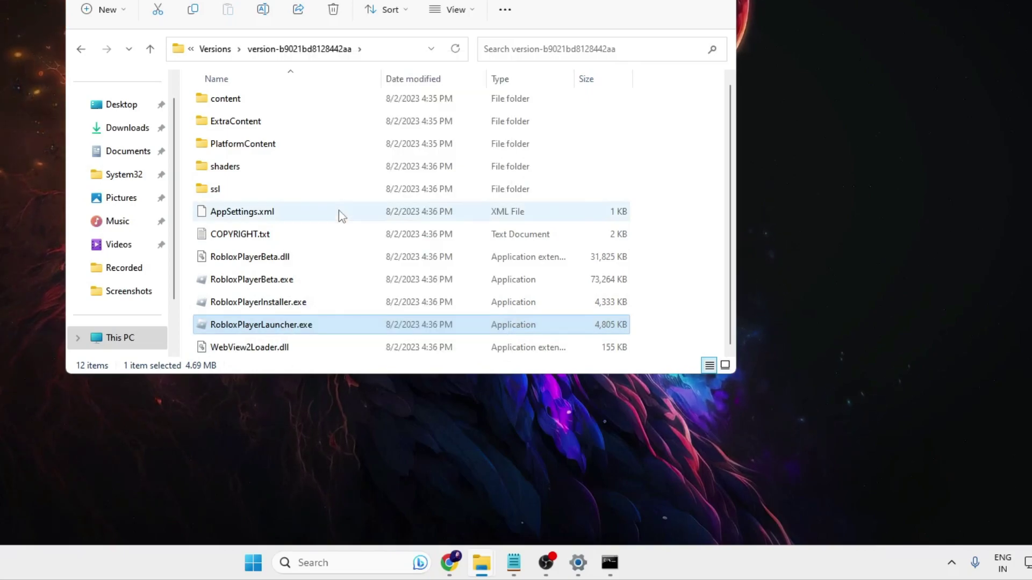
On the Compatibility tab, set RobloxPlayerLauncher.exe to run as administrator, apply, and close.
{"action": "left_click_drag", "start_coordinate": [449, 136], "coordinate": [495, 20]}
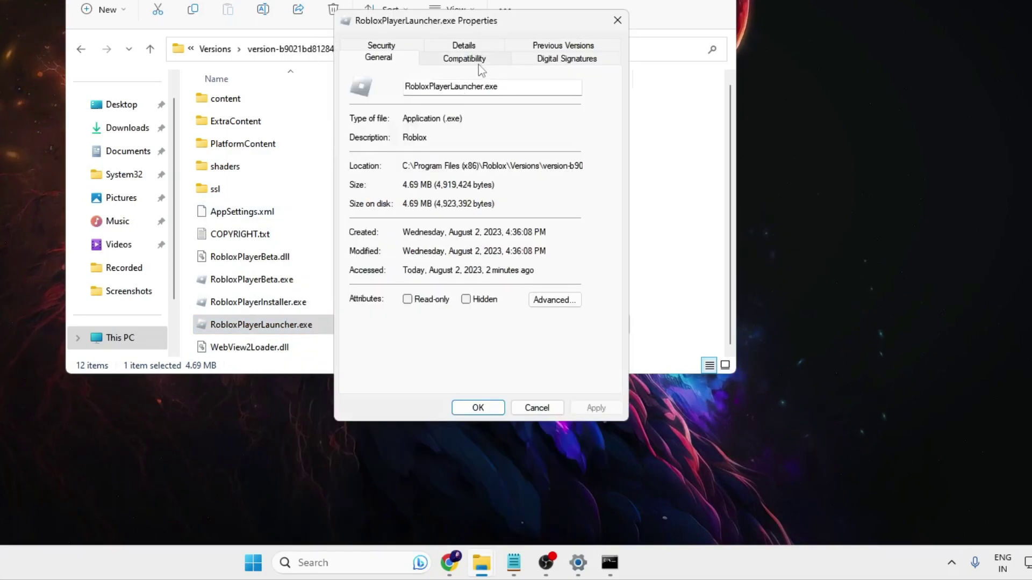
{"action": "left_click", "coordinate": [479, 60]}
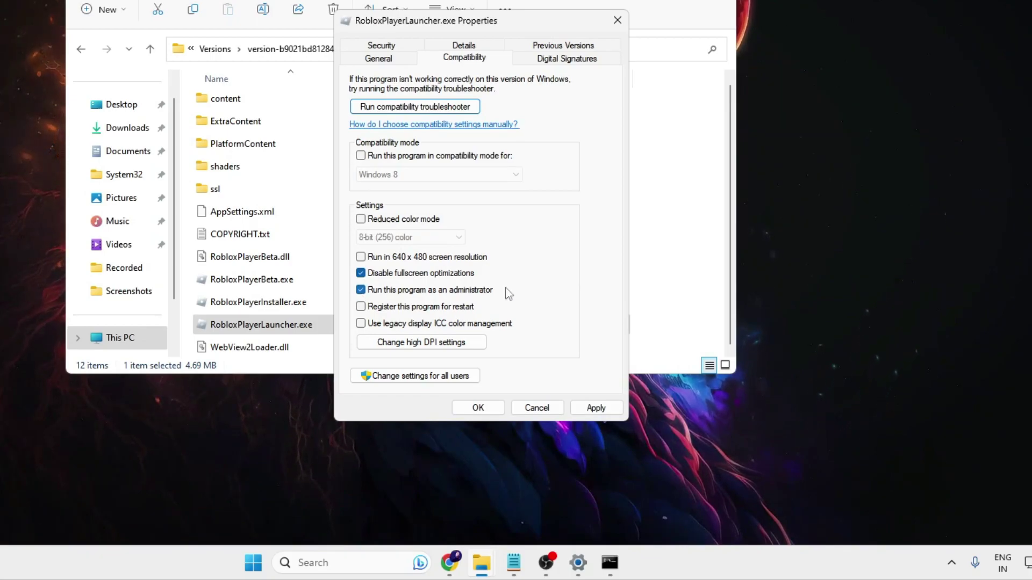
{"action": "left_click", "coordinate": [595, 407]}
{"action": "left_click", "coordinate": [493, 409]}
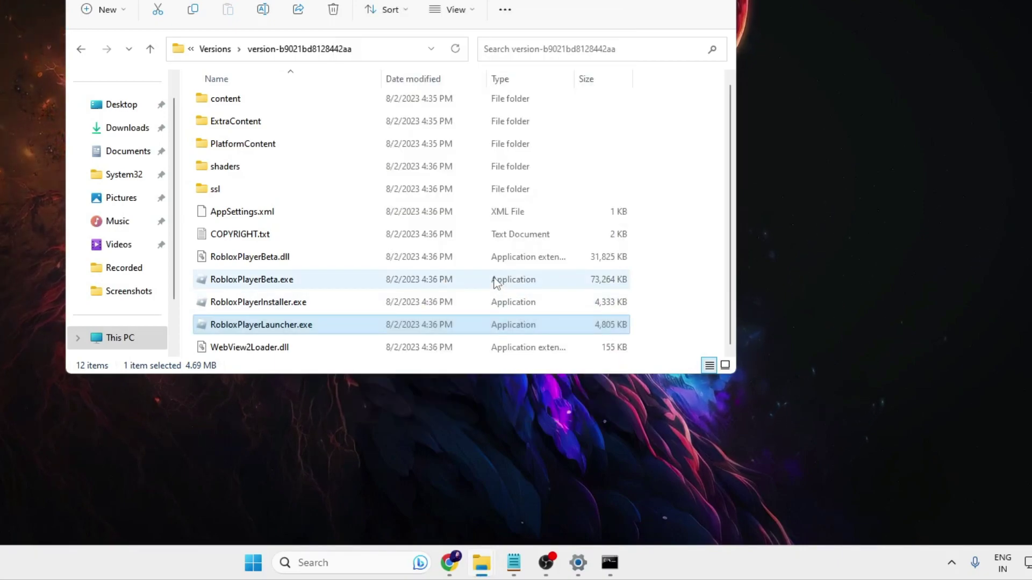